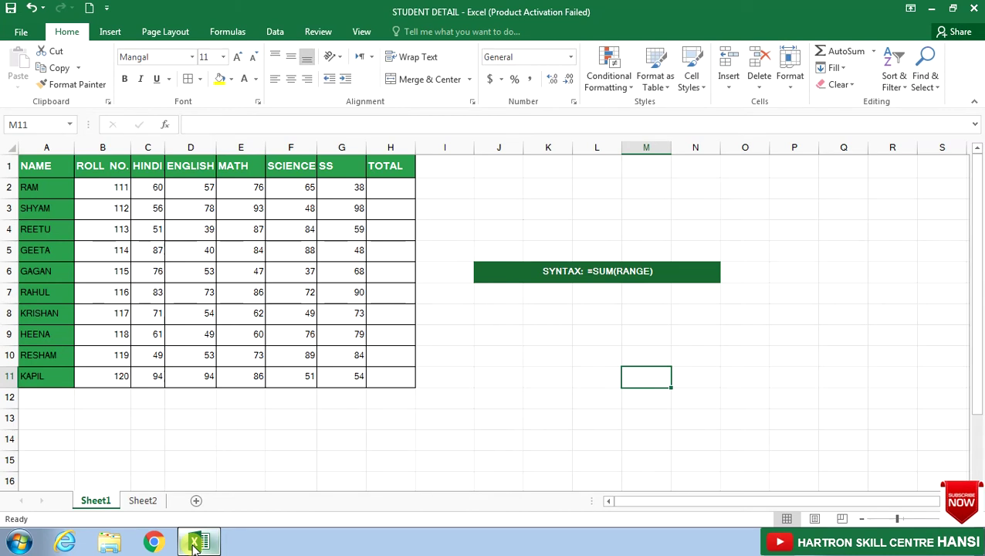
- Begin a SUM formula in cell H2, the TOTAL of the first student
click(392, 193)
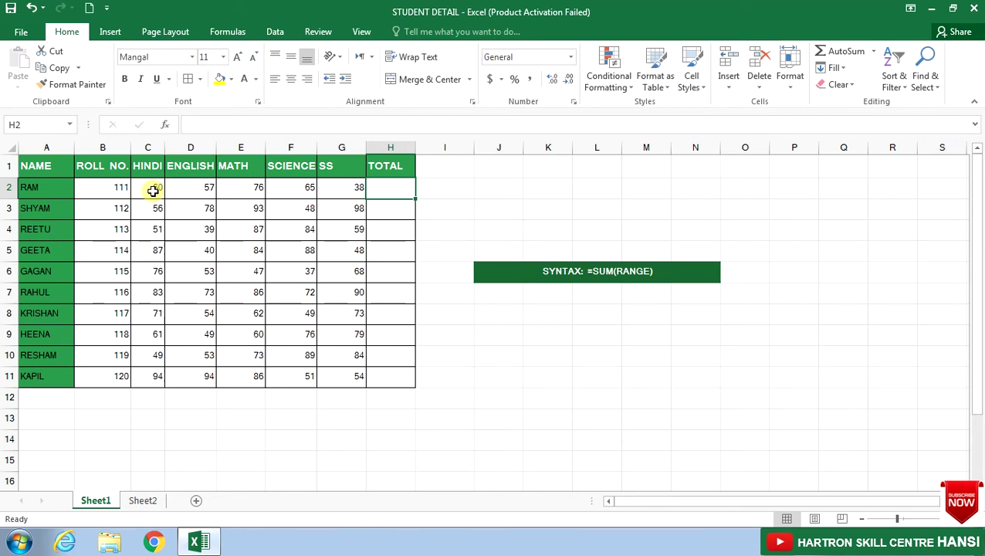
click(384, 186)
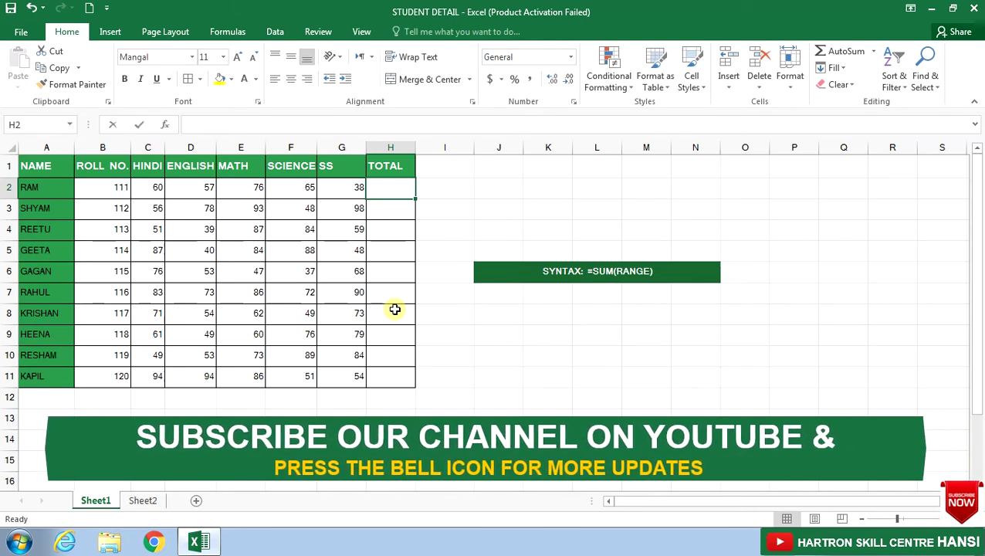
text(=)
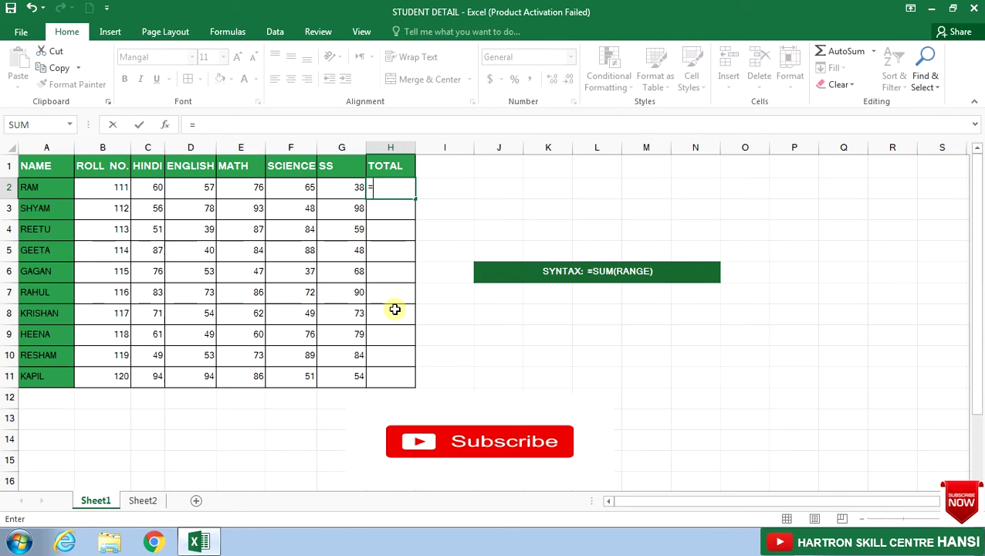
text(SUM)
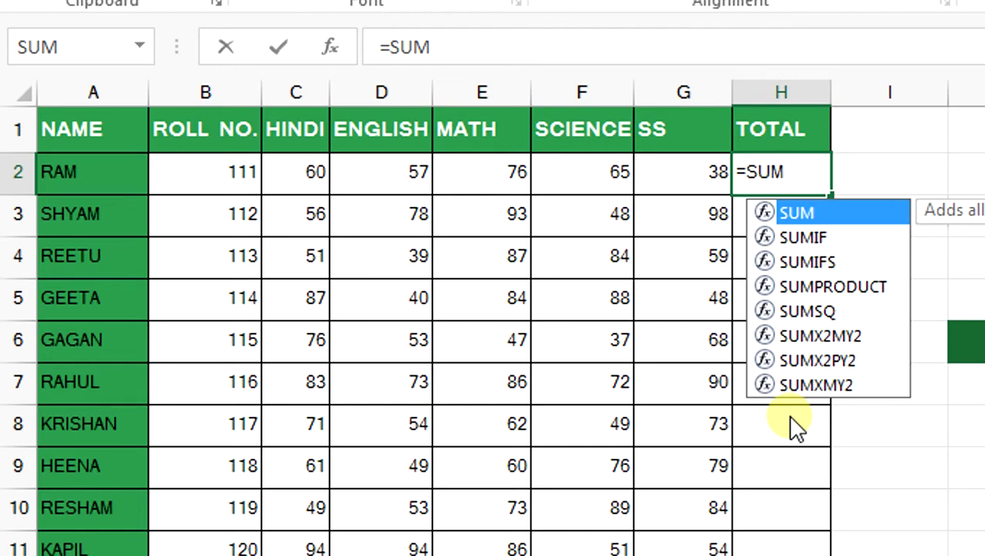
double_click(804, 213)
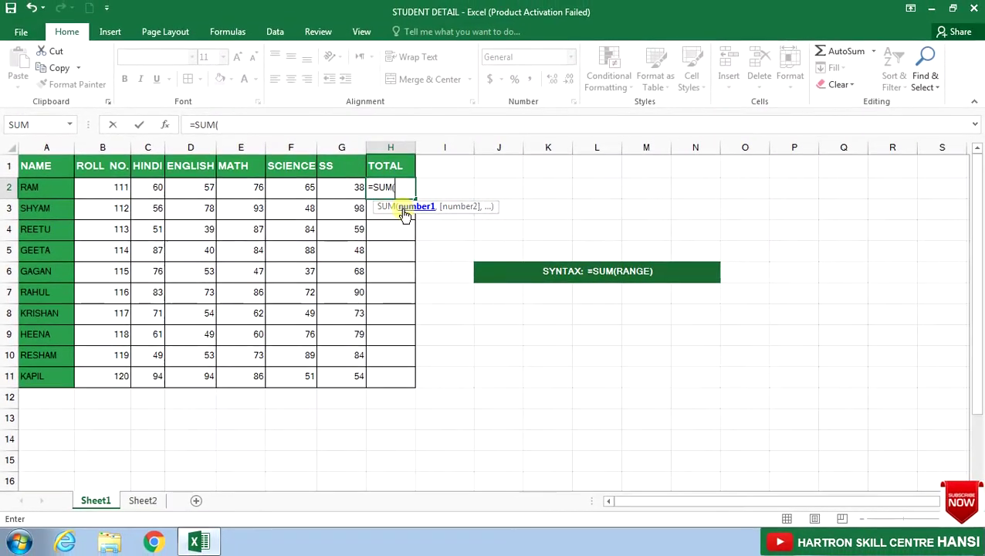
key(BackSpace)
key(BackSpace)
key(BackSpace)
key(BackSpace)
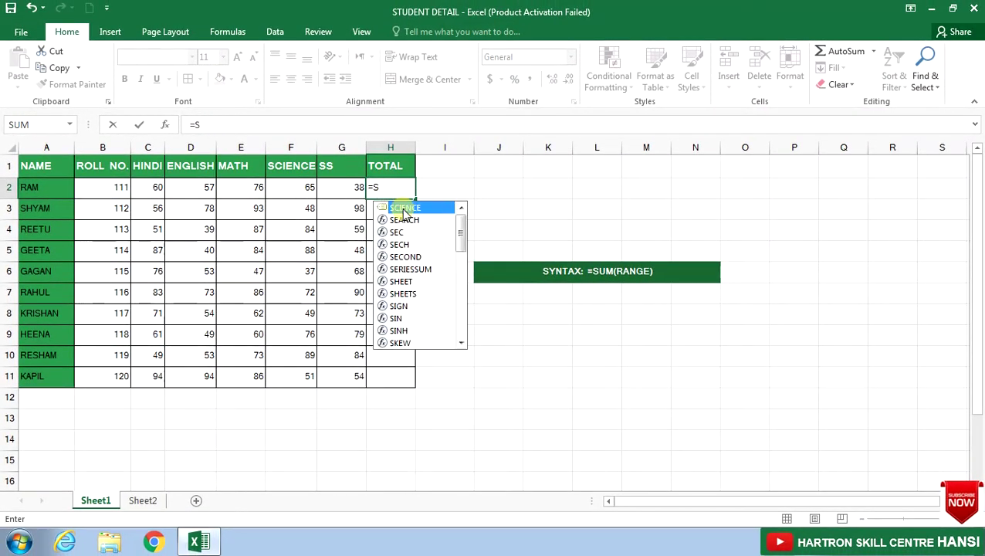
text(UM)
- Complete the formula in H2 as =SUM(C2:G2) to add up the first student's five subject marks
key(Down)
key(Down)
key(Down)
key(Down)
click(398, 208)
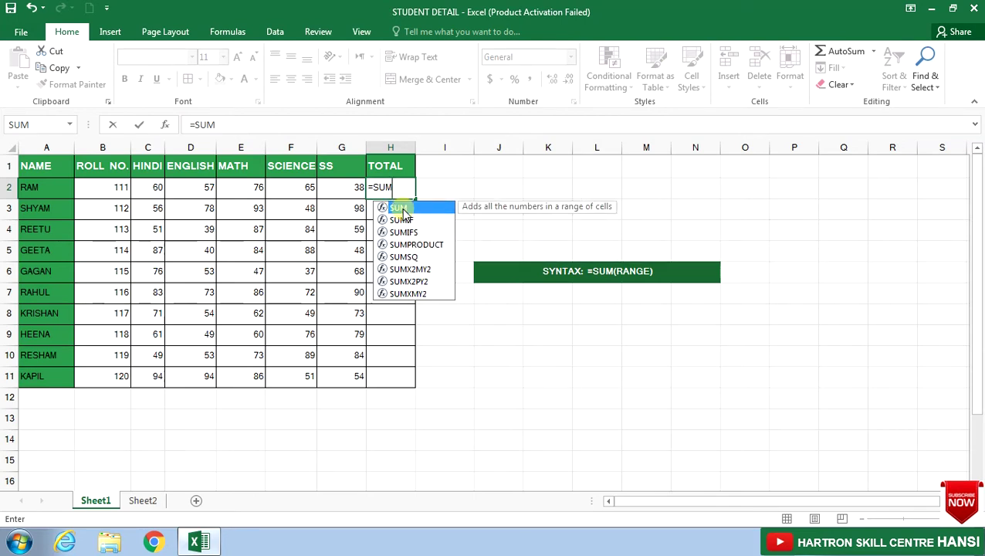
double_click(400, 208)
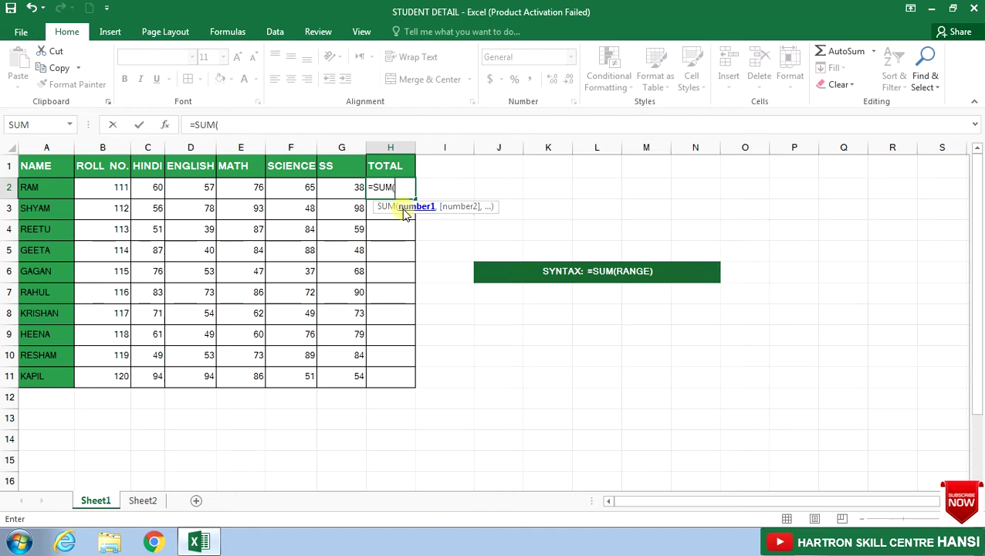
click(153, 191)
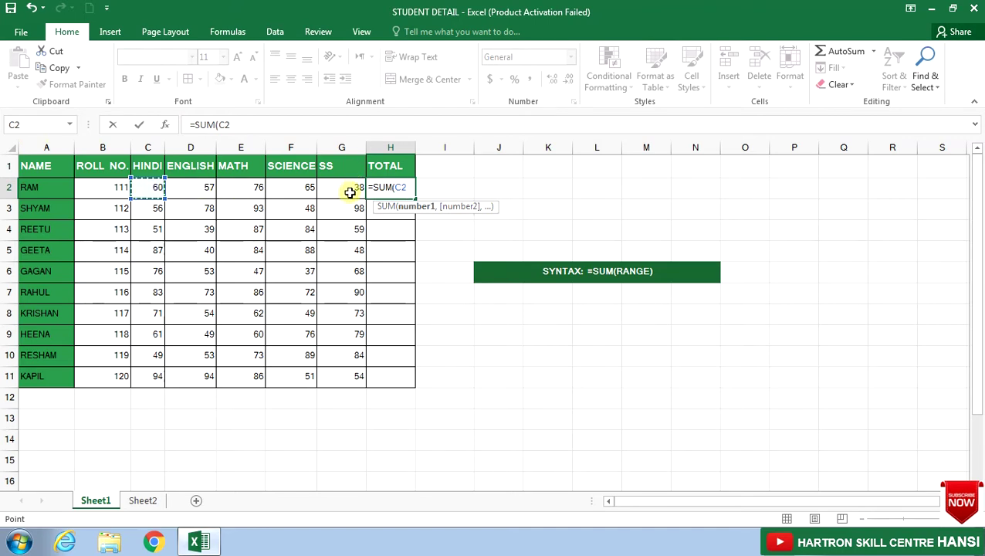
text(:G2)
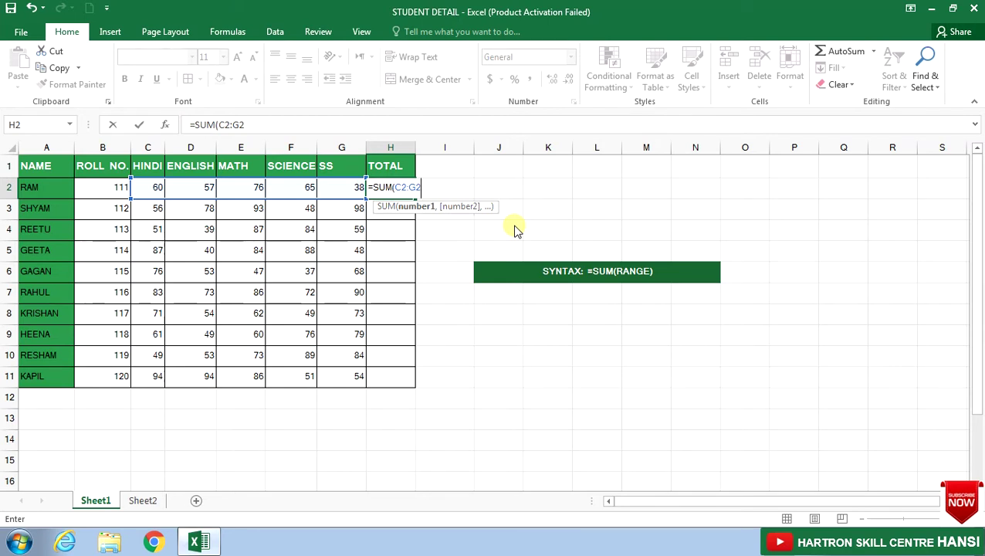
text())
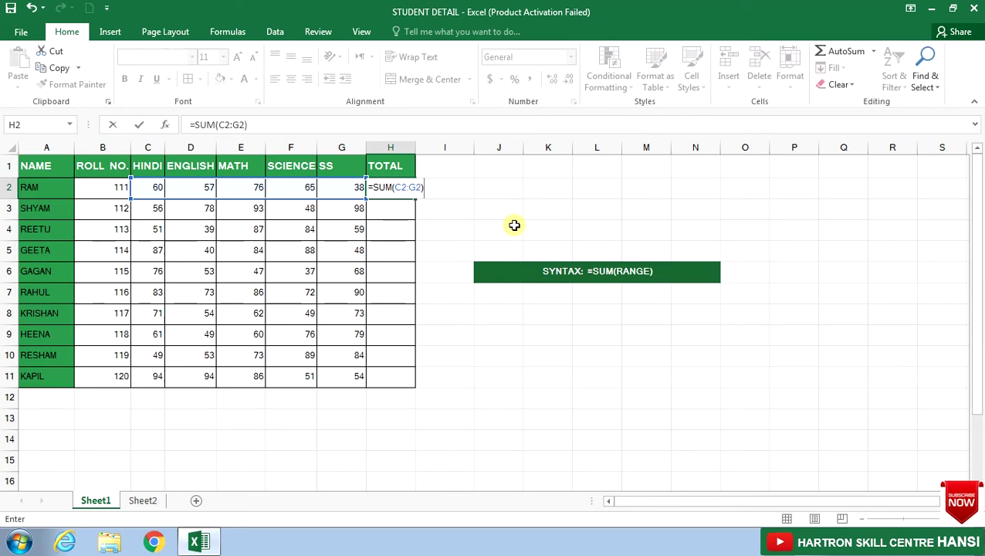
key(Return)
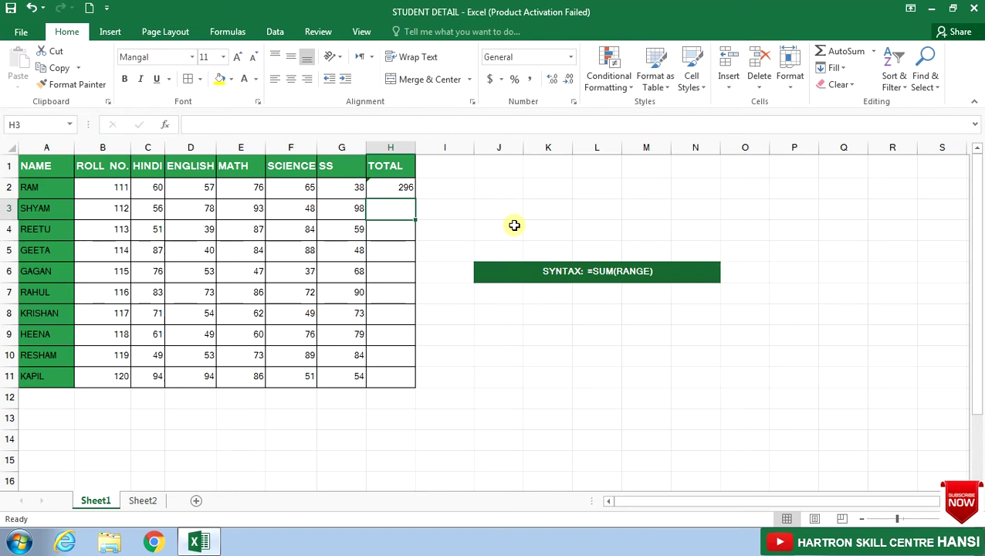
- Enter =SUM(C3:G3) in cell H3 to total the second student's marks
text(=SUM)
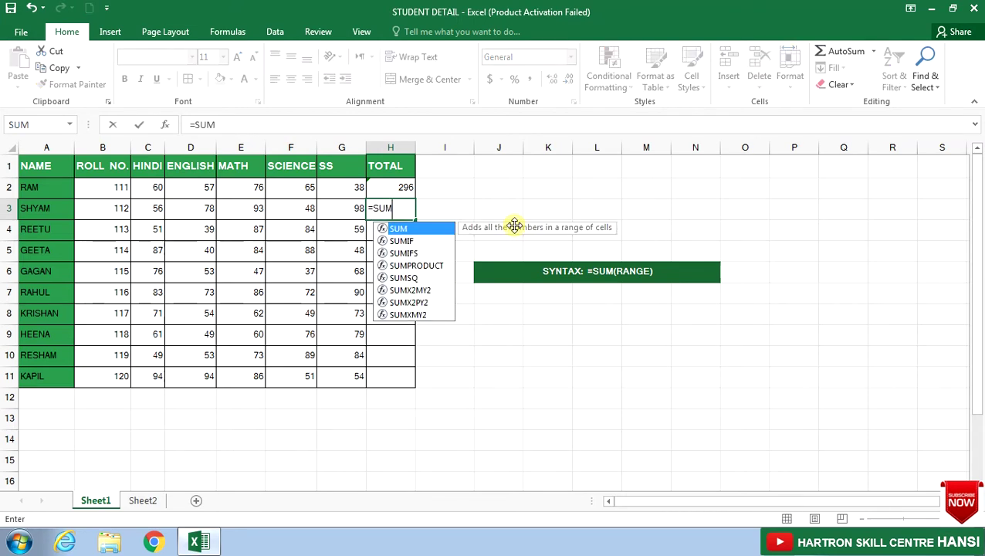
text(()
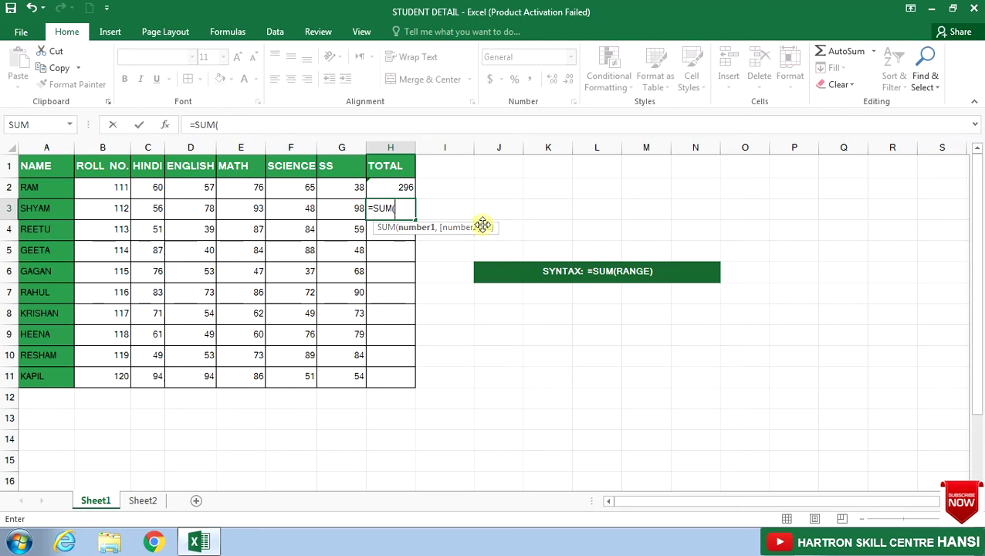
click(147, 210)
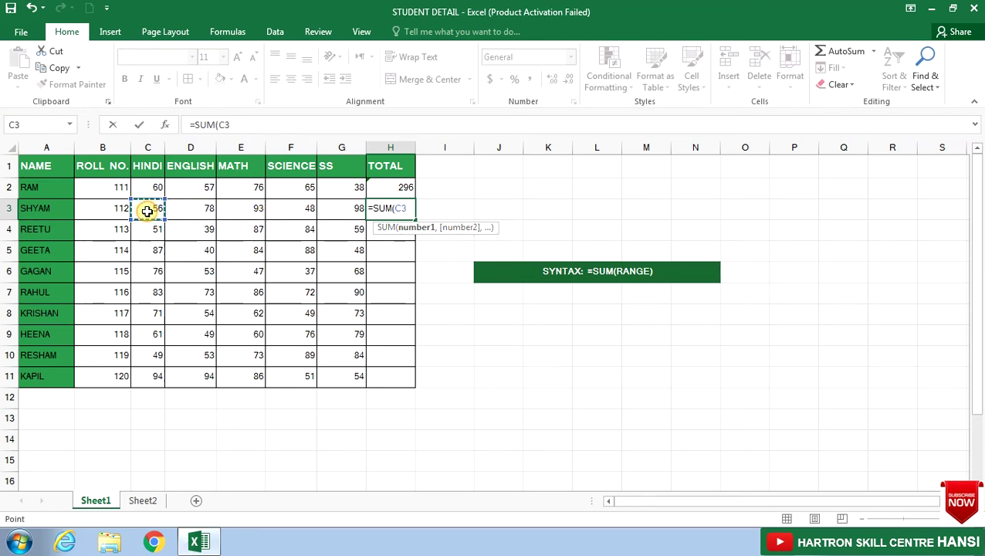
drag(147, 211, 340, 217)
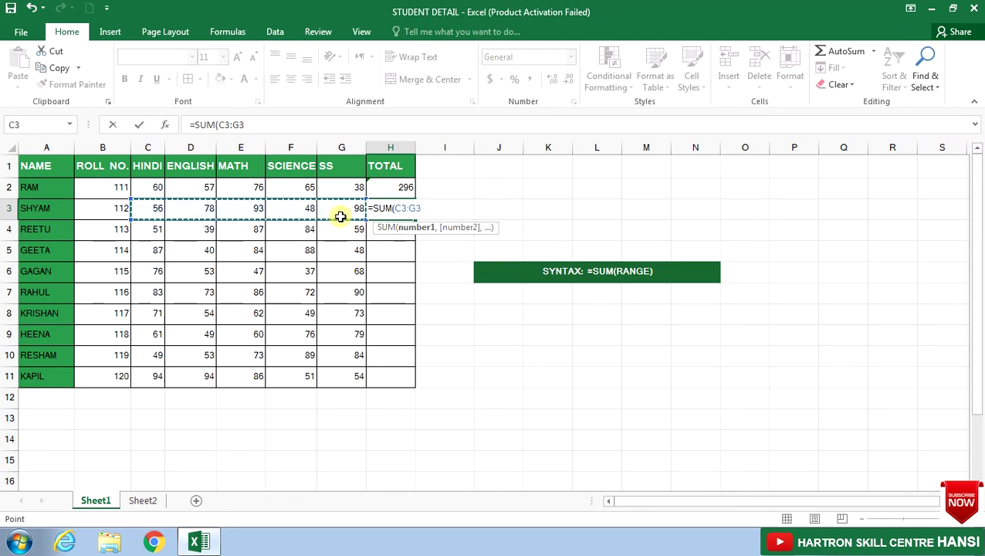
text())
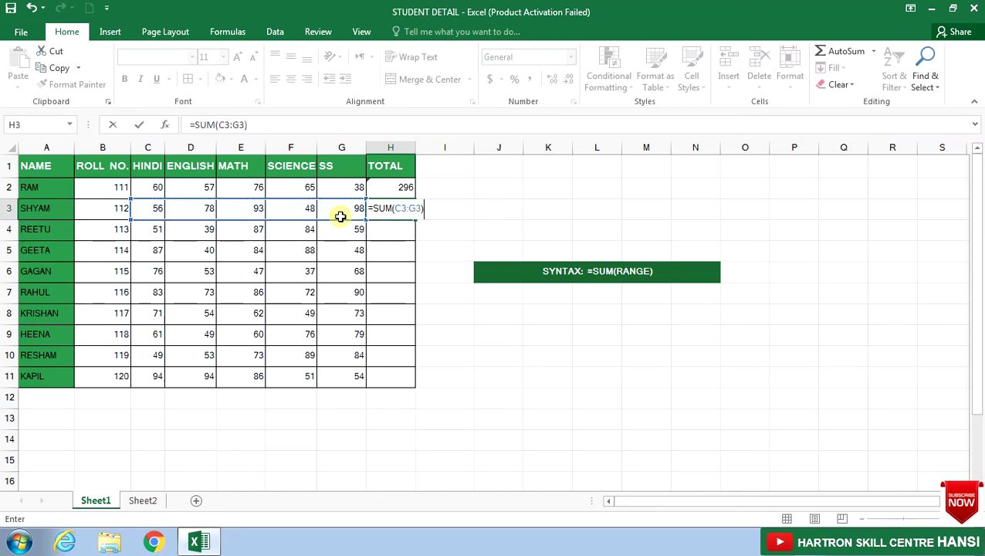
key(Return)
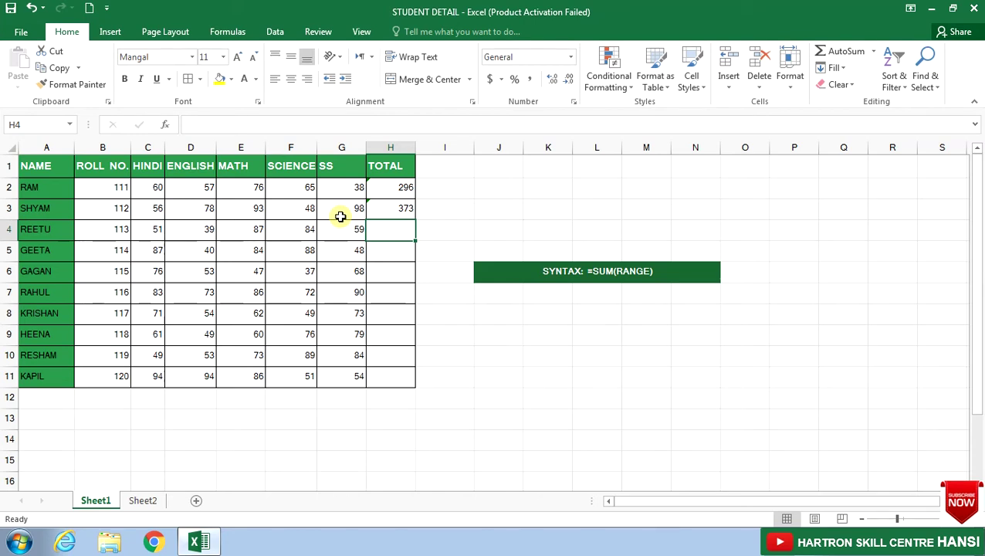
- Enter =SUM(C4:G4) in cell H4 to total the third student's marks
text(=SUM)
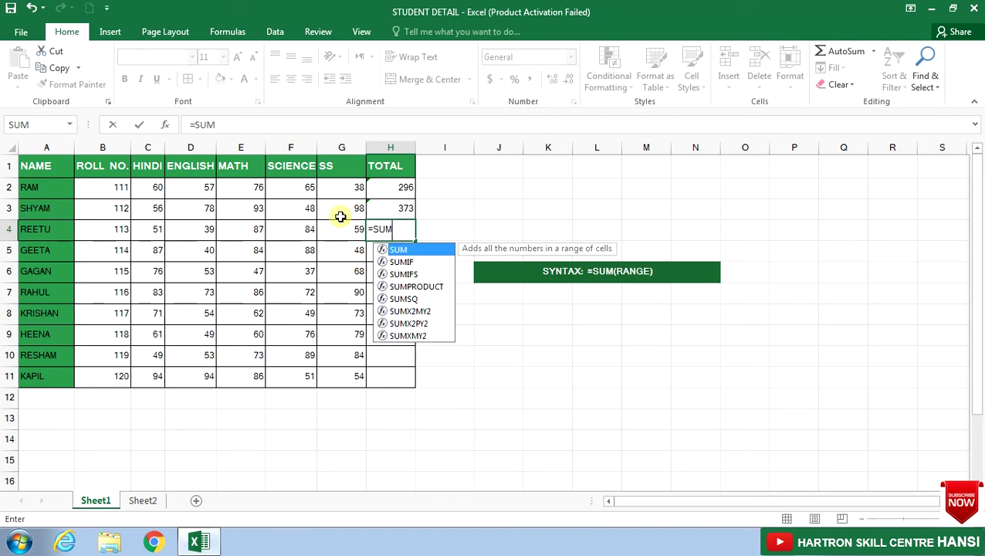
text(()
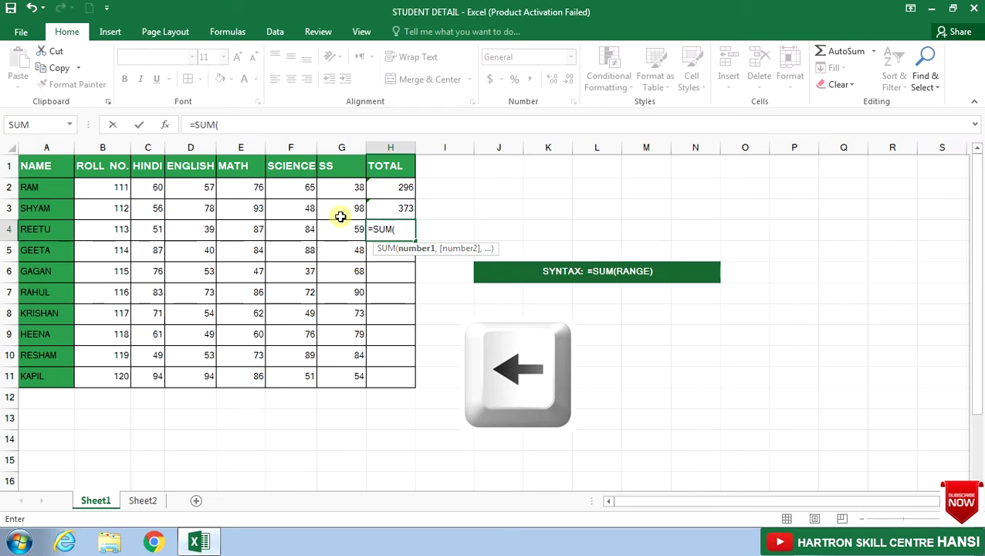
key(Left)
key(Left)
key(Left)
key(Left)
key(Left)
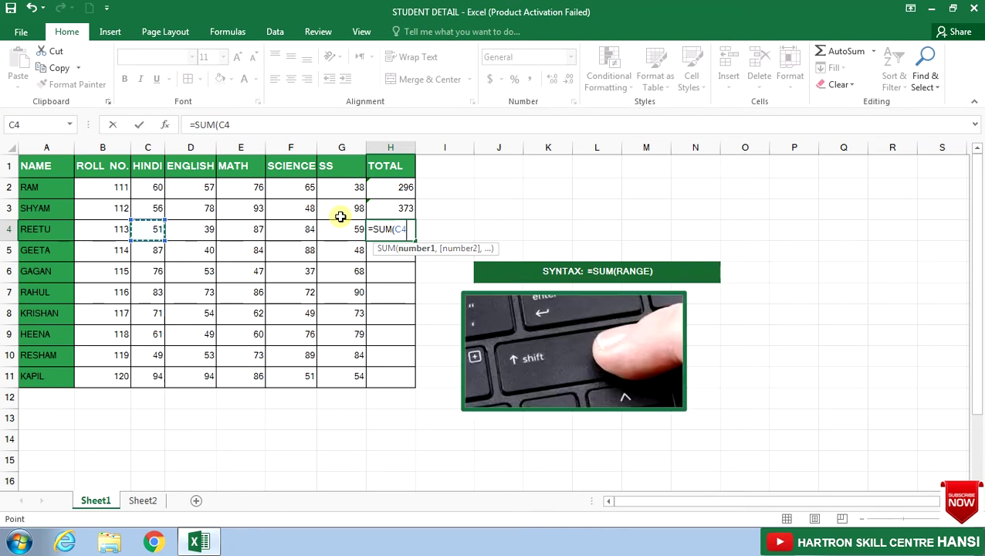
key(shift+Right)
key(shift+Right)
key(shift+Right)
key(shift+Right)
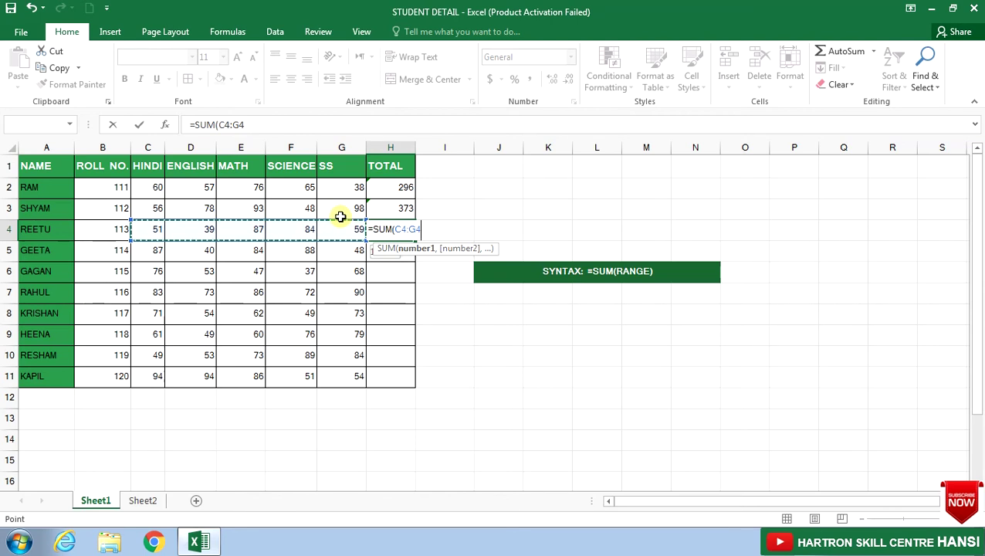
text())
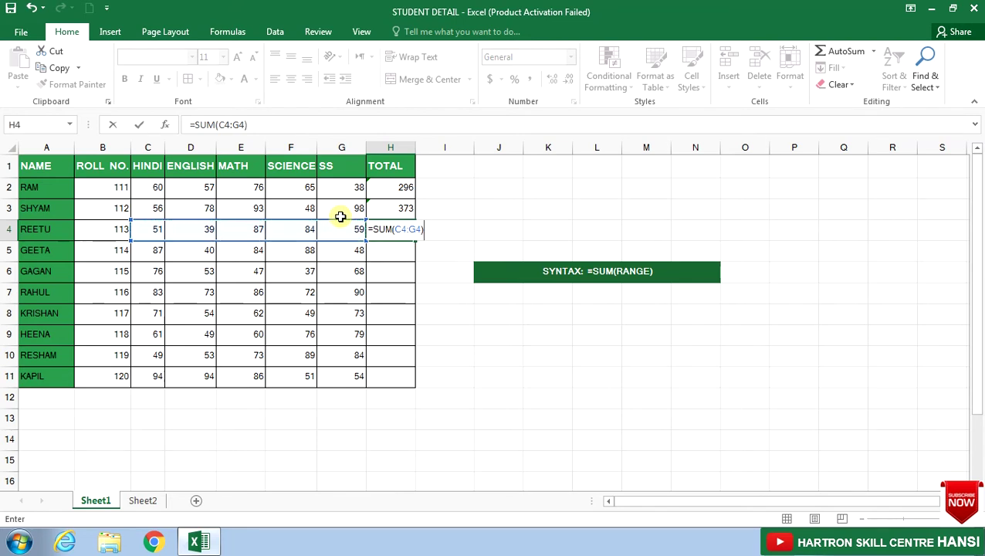
key(Return)
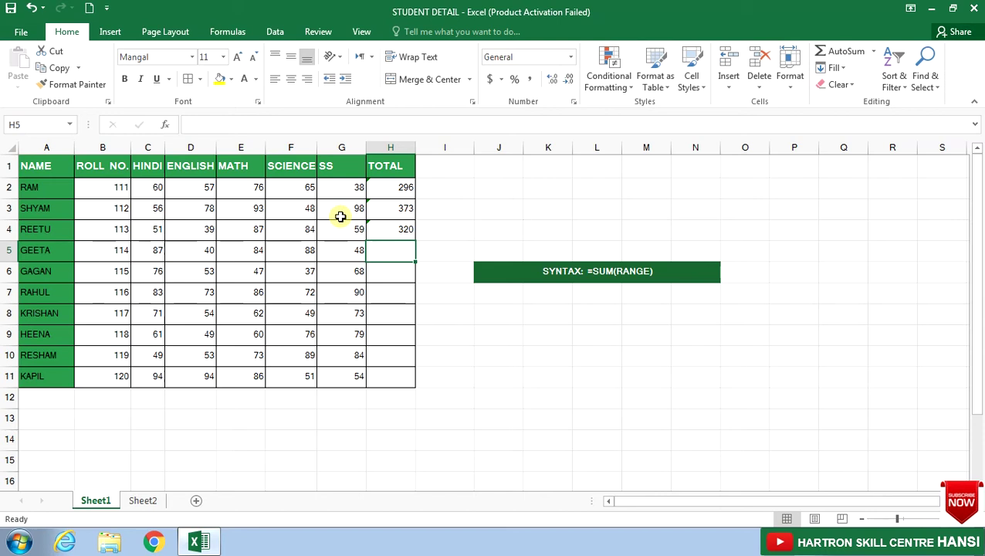
- Clear the total formulas from cells H3:H4
drag(390, 207, 392, 226)
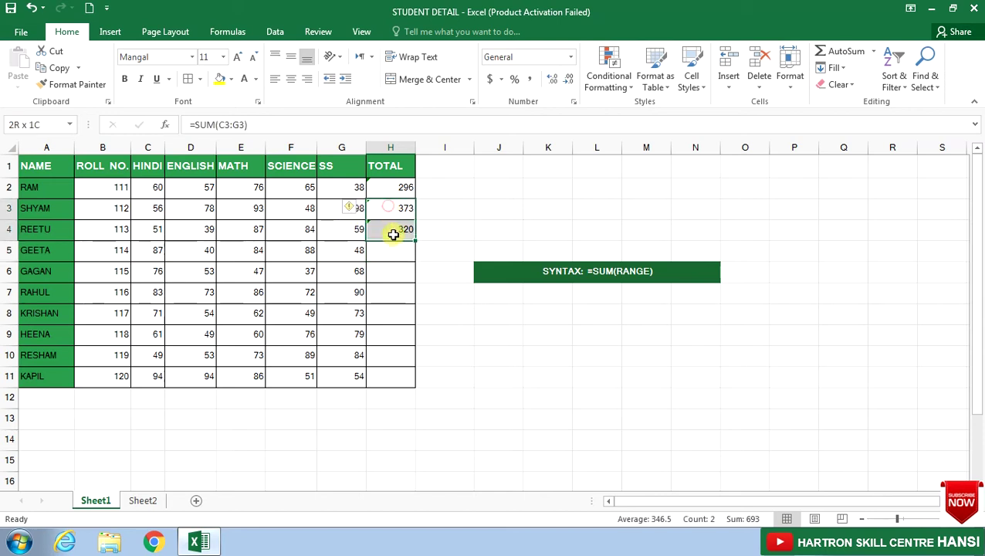
key(Delete)
- Extend the total formula in H2 down through H11 by AutoFill, and undo the fill
click(394, 188)
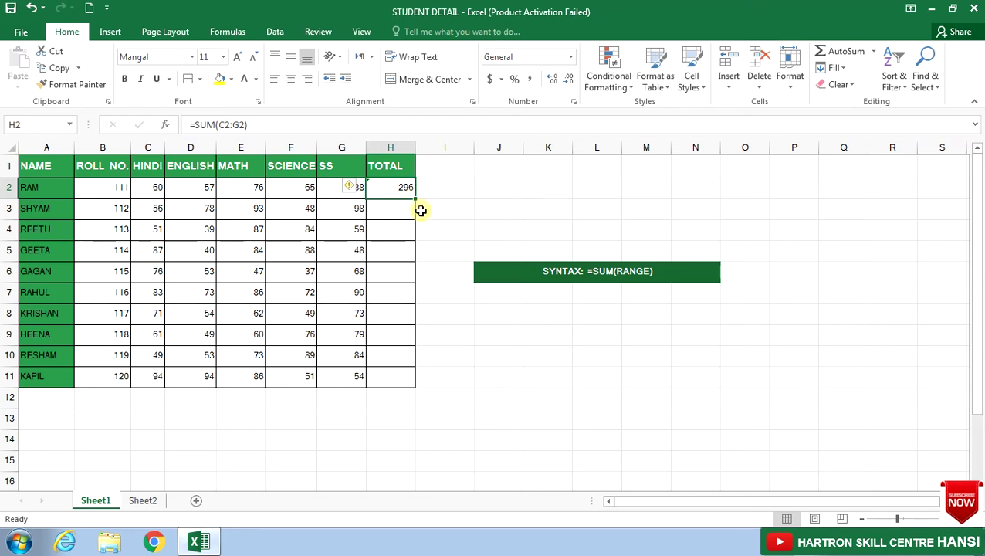
drag(416, 199, 417, 383)
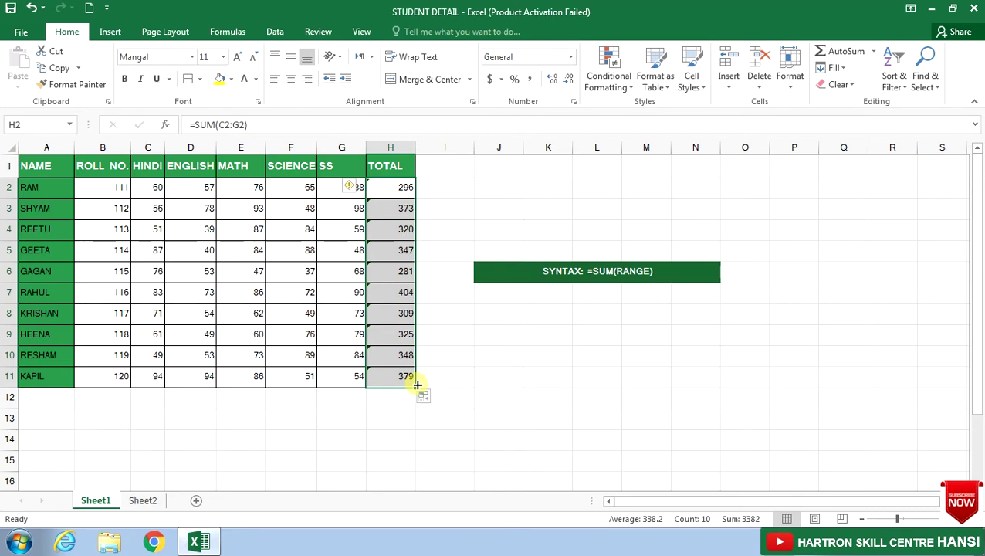
key(ctrl+z)
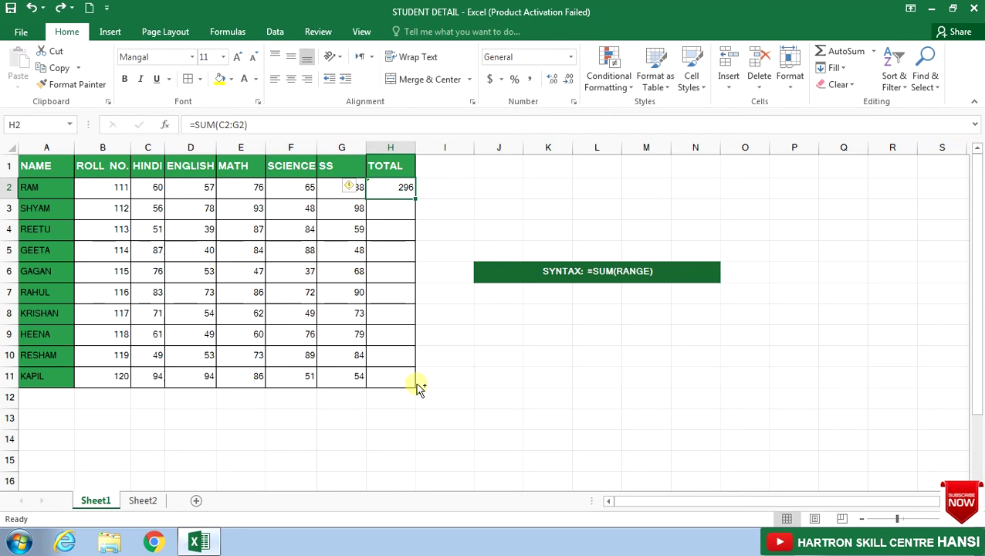
- Select H2:H11 and fill the H2 total formula down to all remaining students
key(shift+Down)
key(shift+Down)
key(shift+Down)
key(shift+Down)
key(shift+Down)
key(shift+Down)
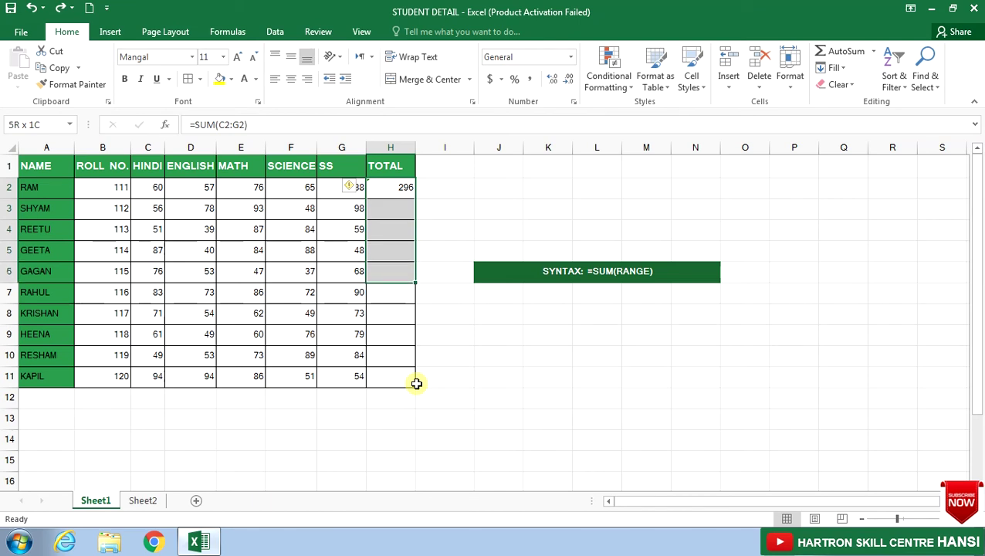
key(shift+Down)
key(shift+Down)
key(shift+Down)
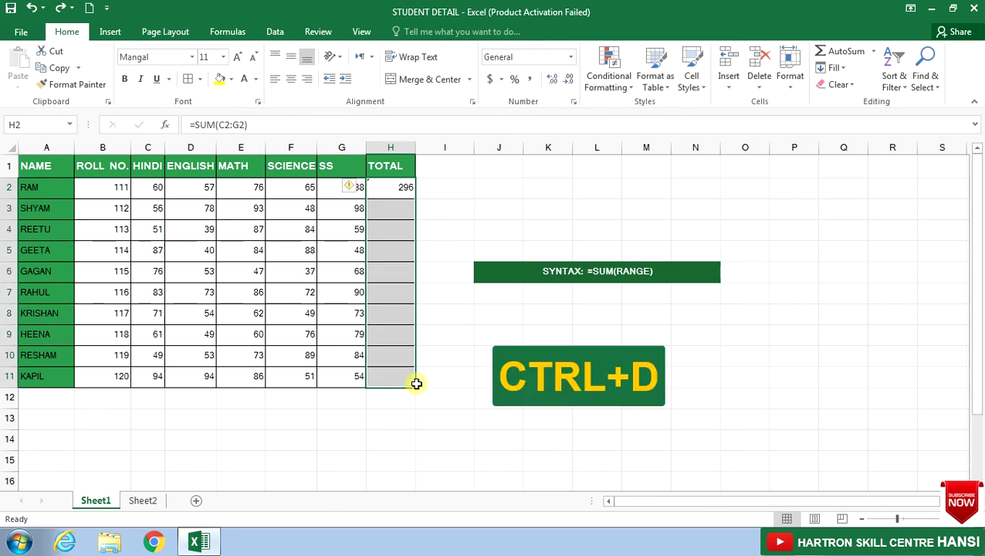
key(ctrl+d)
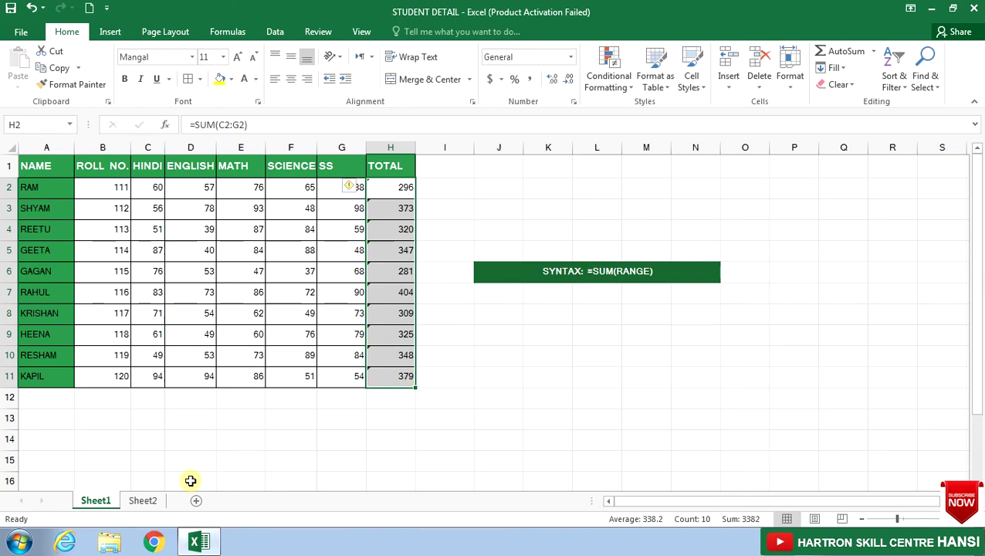
- On Sheet2, enter =SUM(B2:B6,C2:C6,D2:D6) in the merged Total Sales cell B7 to sum the sales of 2018, 2019 and 2020
click(148, 501)
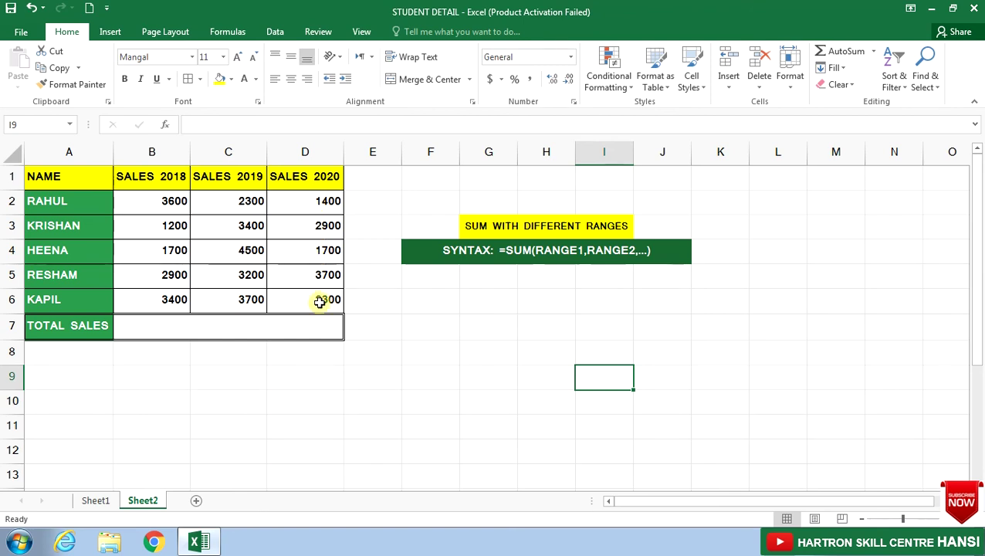
click(232, 329)
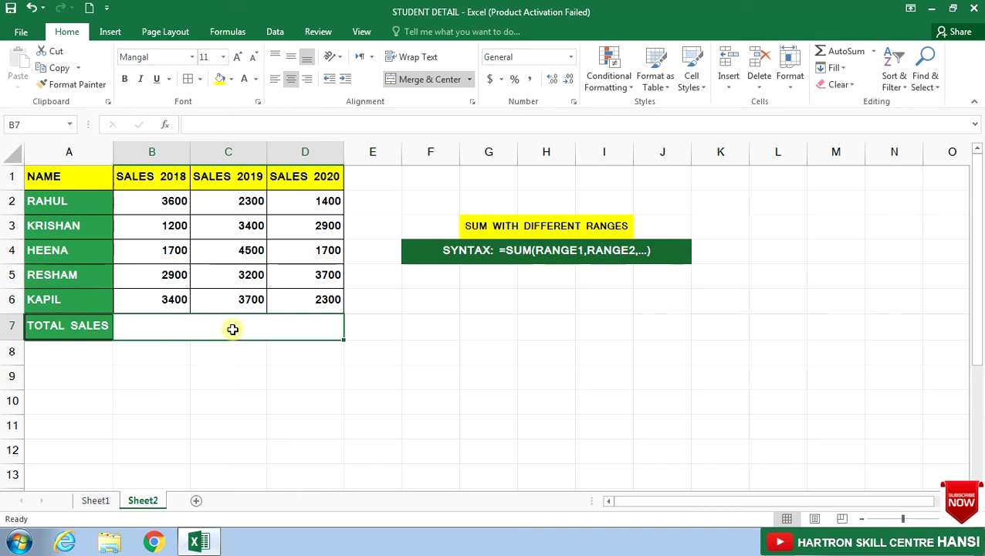
text(=)
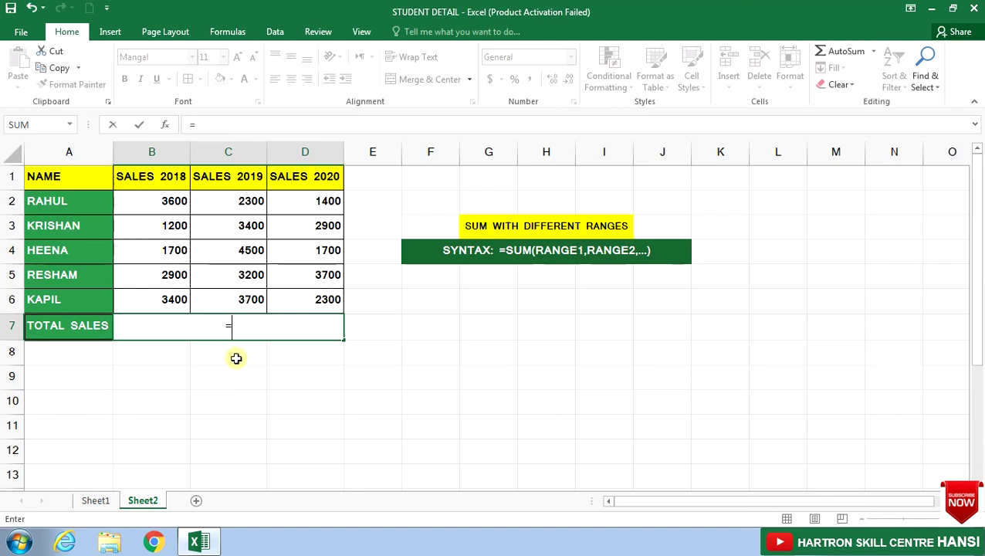
text(SUM)
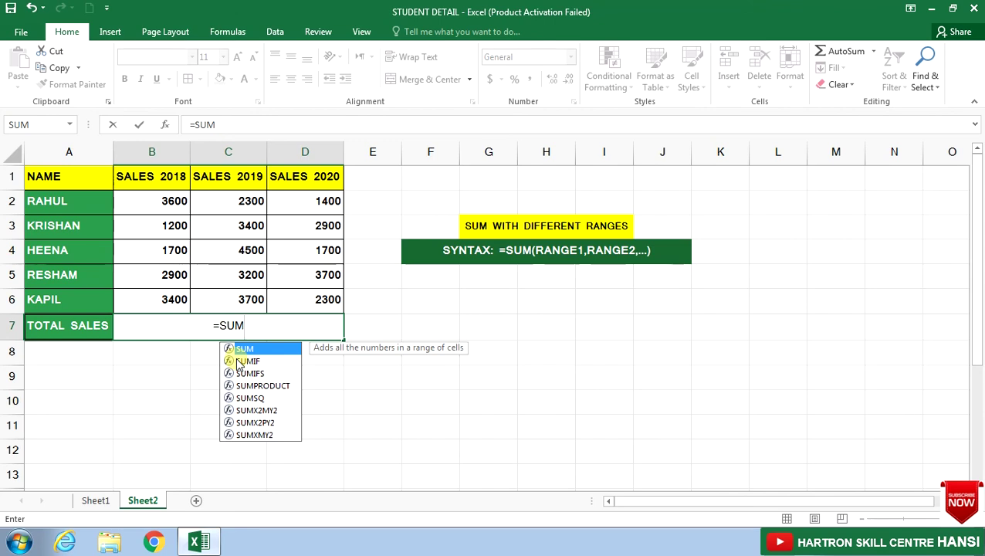
text(()
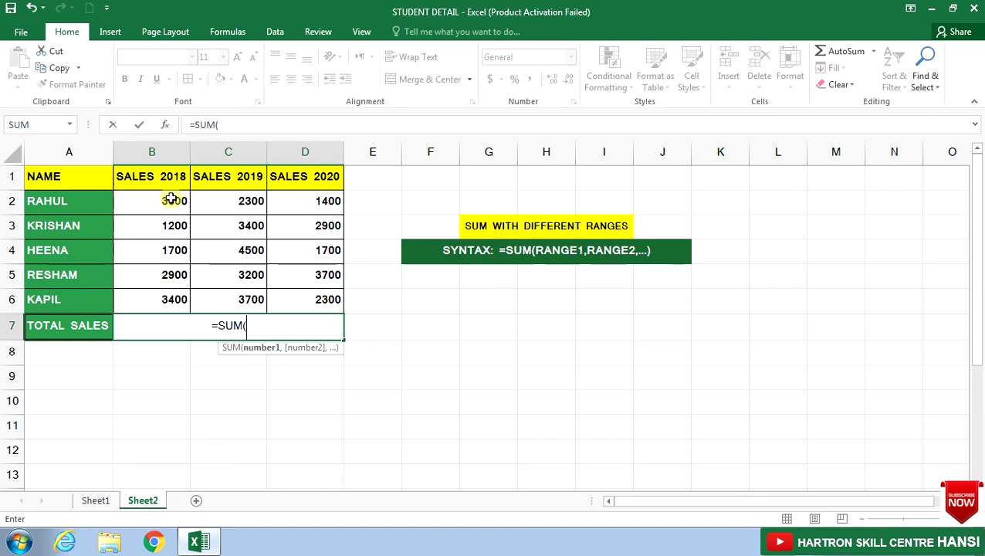
drag(171, 199, 167, 298)
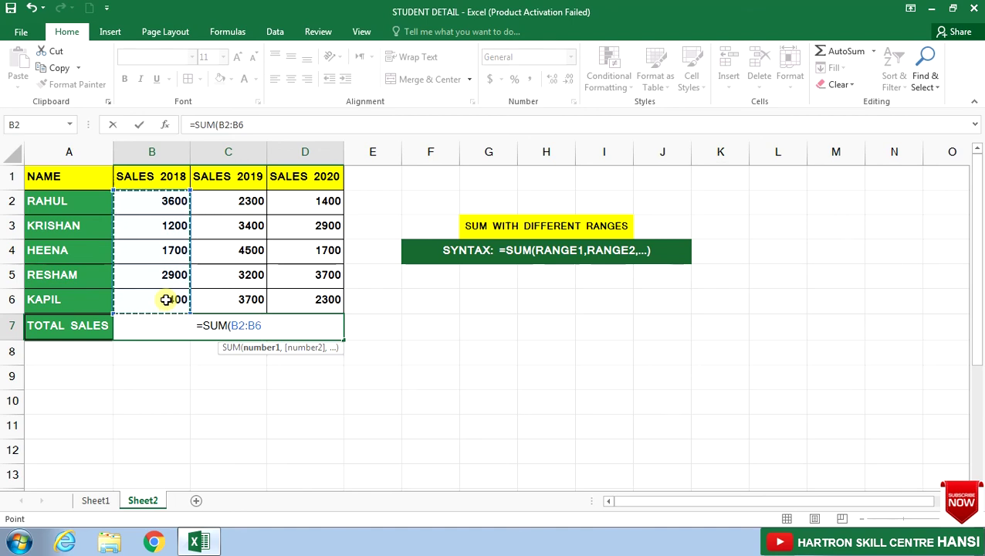
text(,)
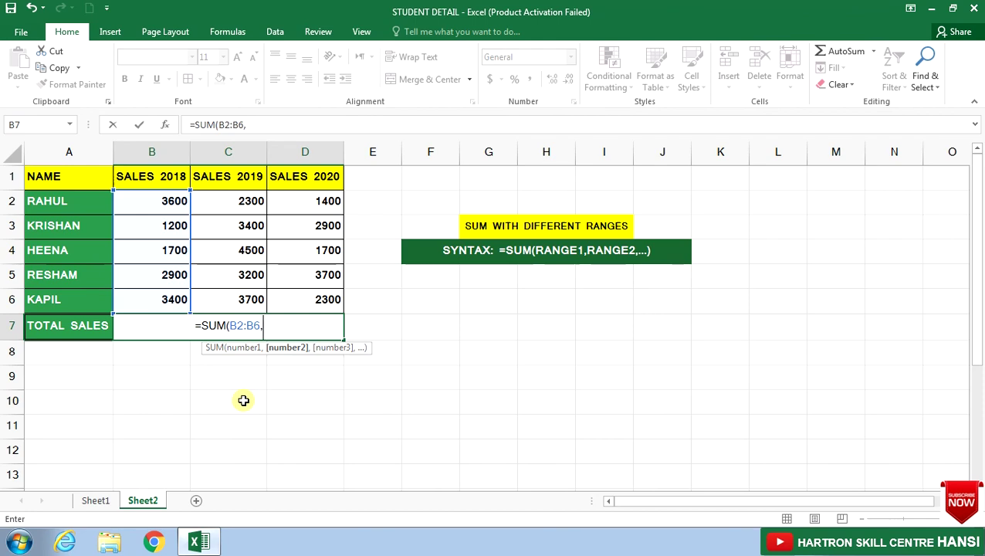
drag(248, 200, 249, 293)
text(,)
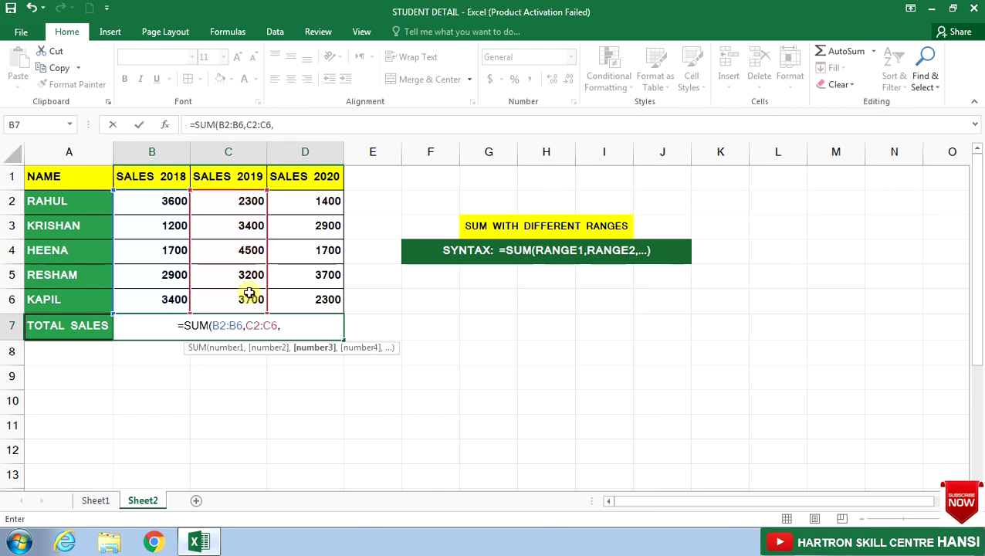
drag(299, 201, 290, 301)
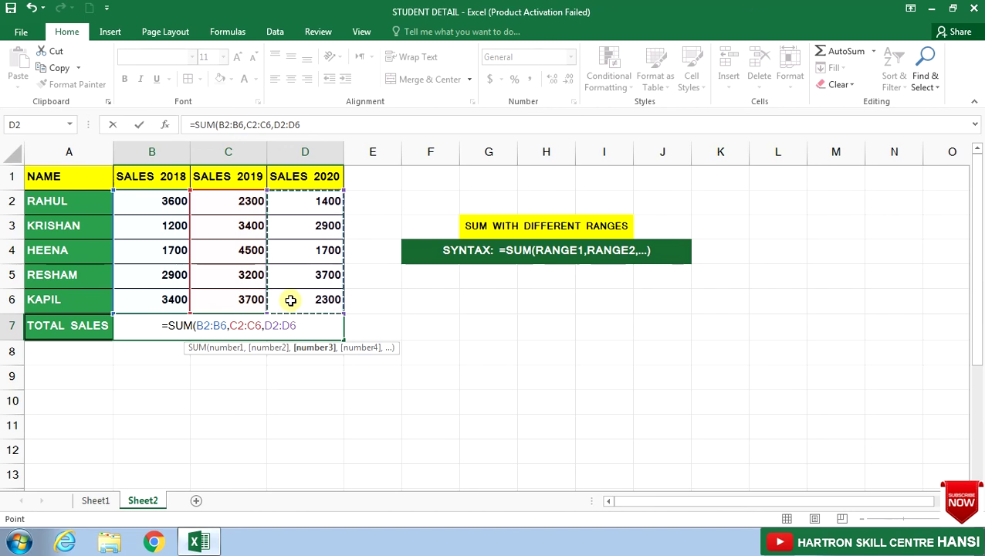
text())
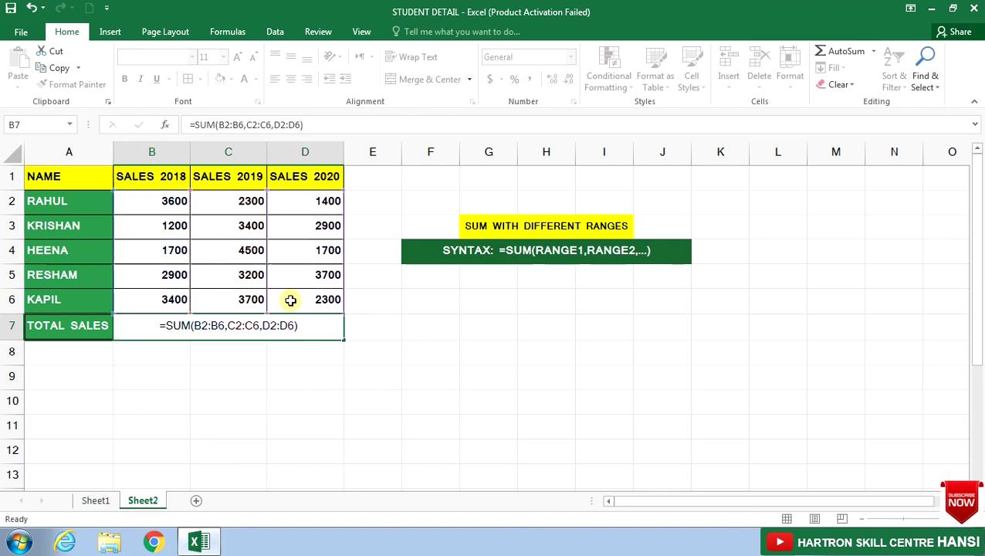
key(Return)
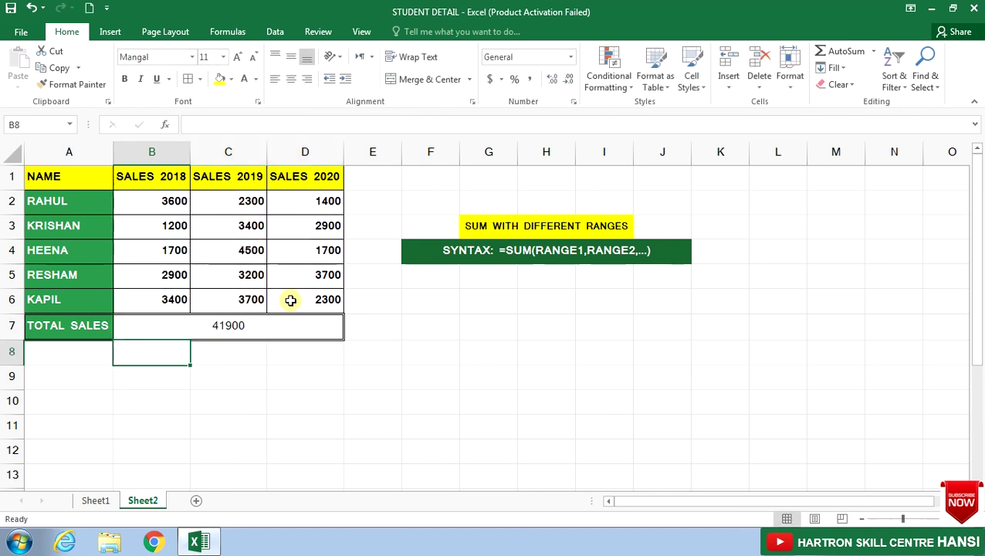